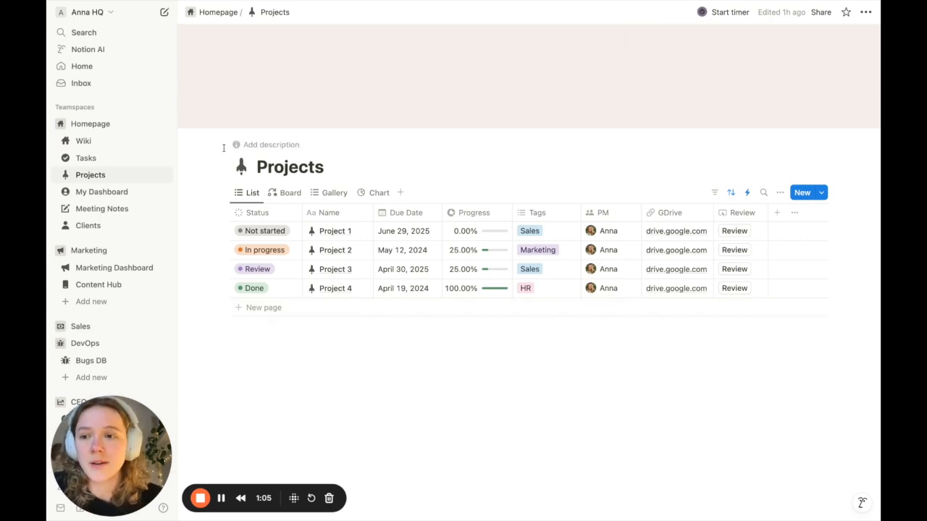
# - View the Tasks database grouped by project and check the properties of Project 1's Closing Call task before closing it
pyautogui.click(118, 163)
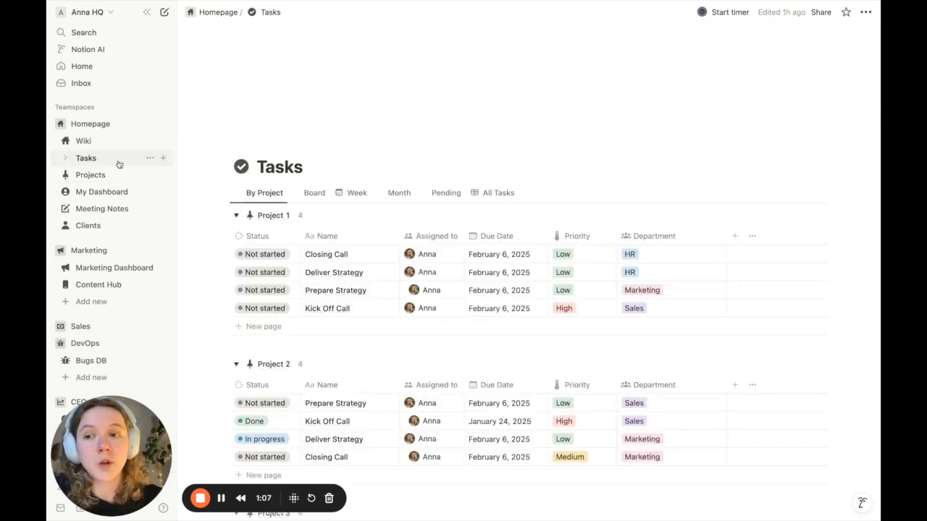
pyautogui.scroll(-1, 404, 75)
pyautogui.scroll(1, 404, 75)
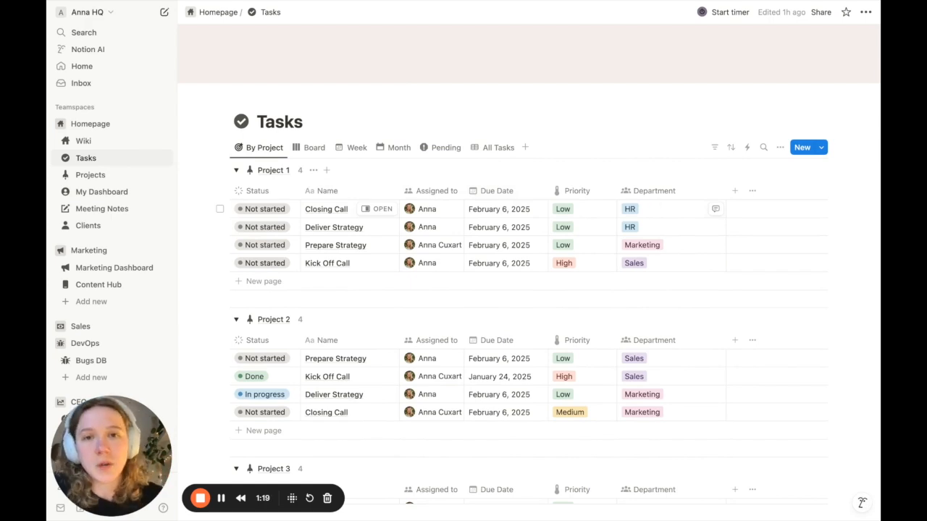
pyautogui.scroll(1, 642, 66)
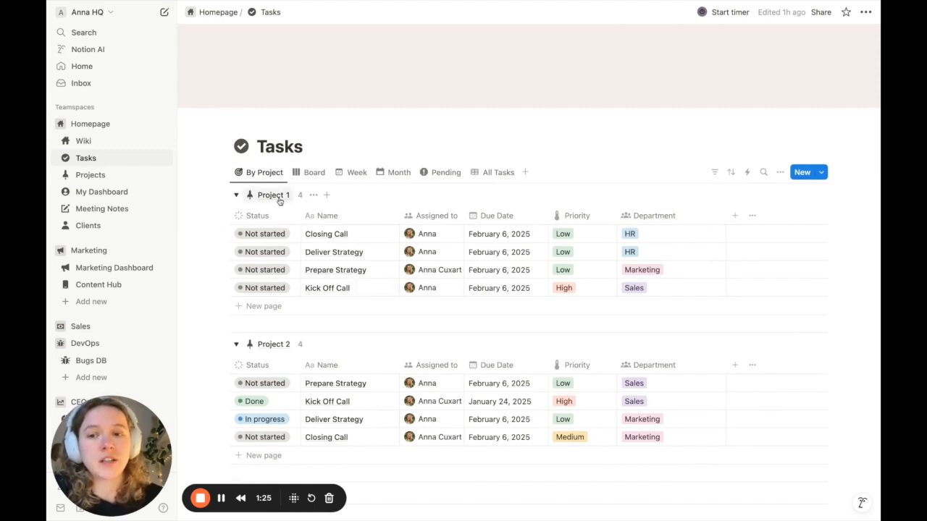
pyautogui.click(380, 236)
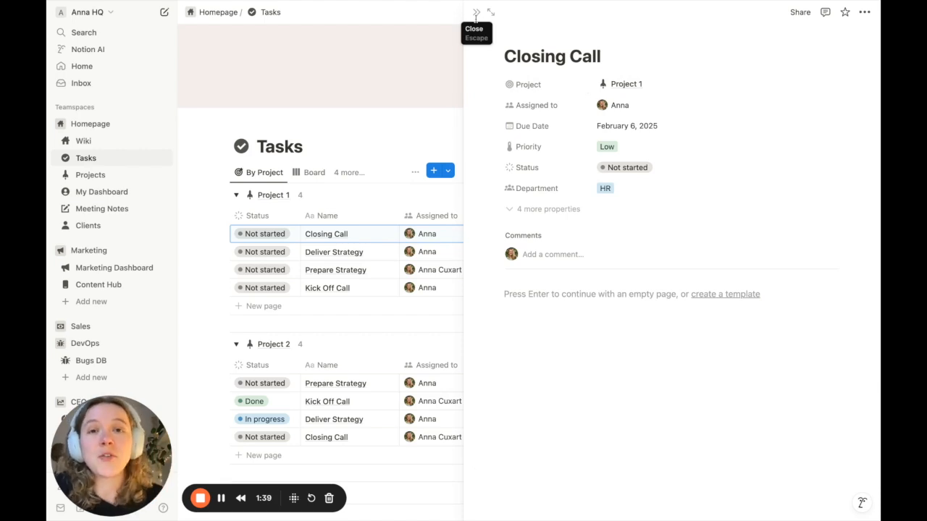
pyautogui.click(475, 12)
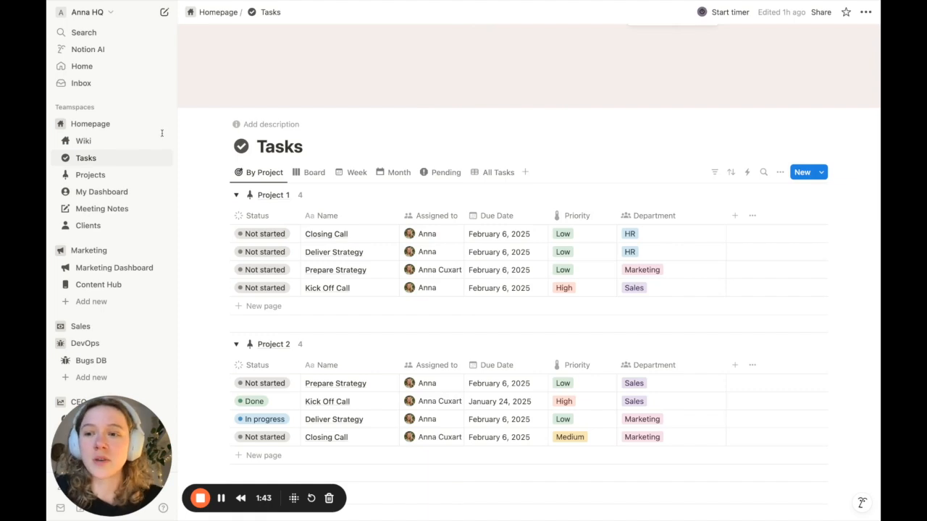
# - Open Project 1 from the Projects database and look through its meeting notes, project timeline and related tasks sections
pyautogui.click(120, 175)
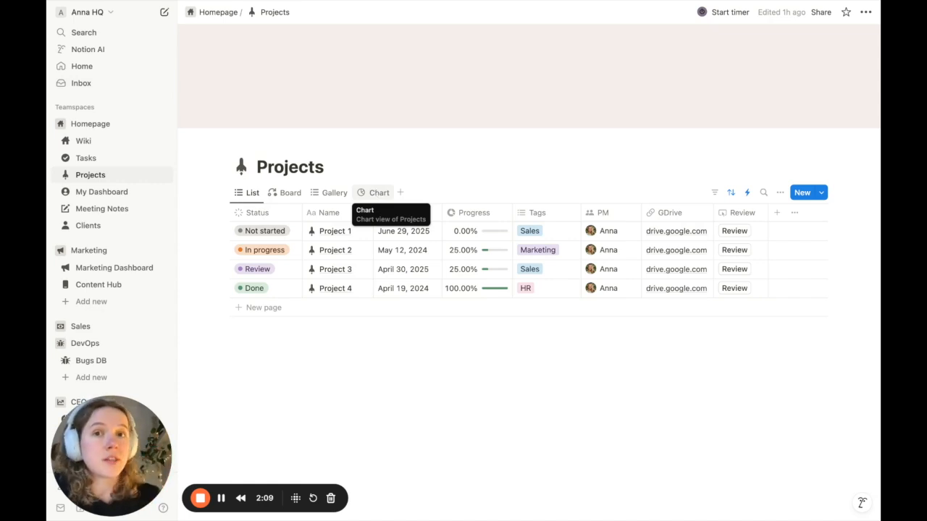
pyautogui.click(354, 231)
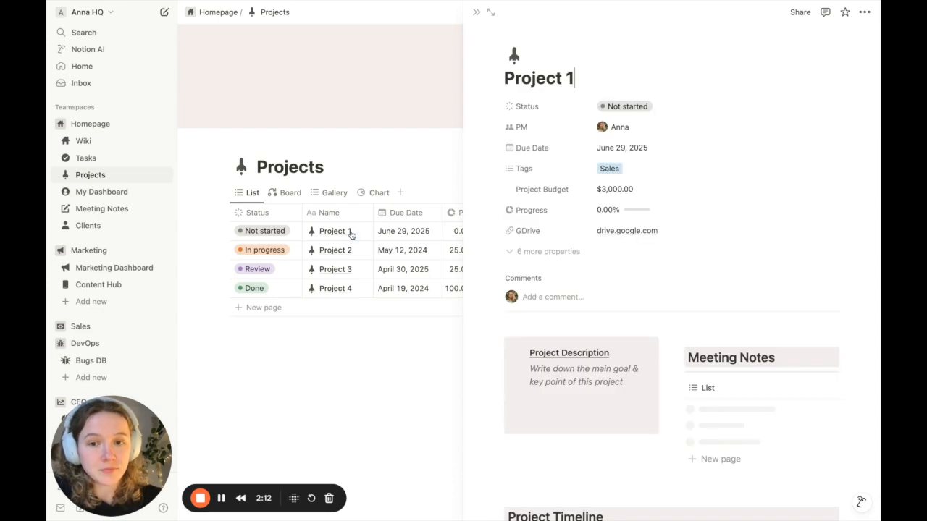
pyautogui.scroll(-3, 614, 364)
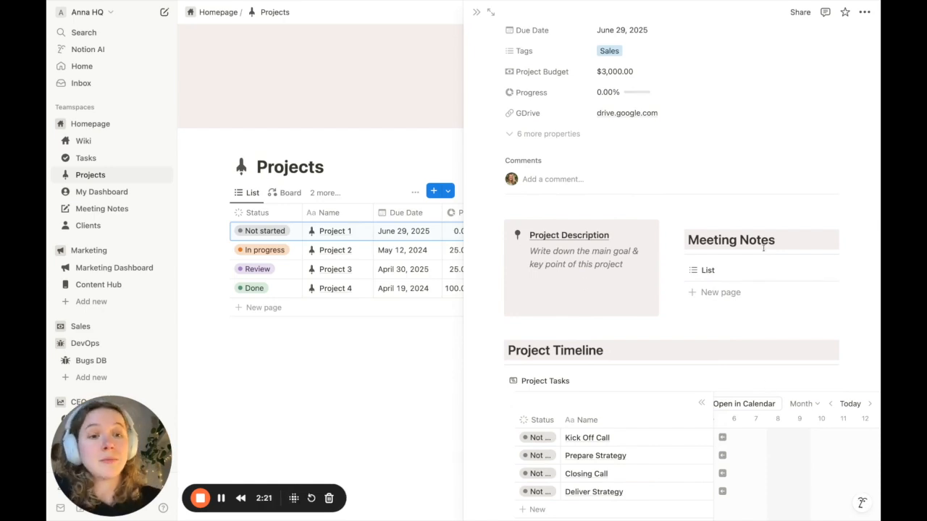
pyautogui.scroll(-4, 765, 250)
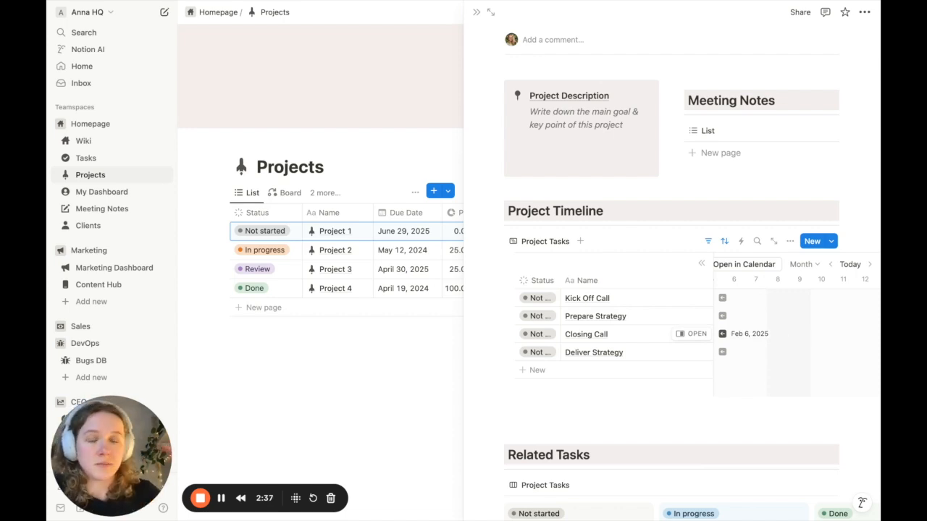
pyautogui.scroll(-5, 689, 289)
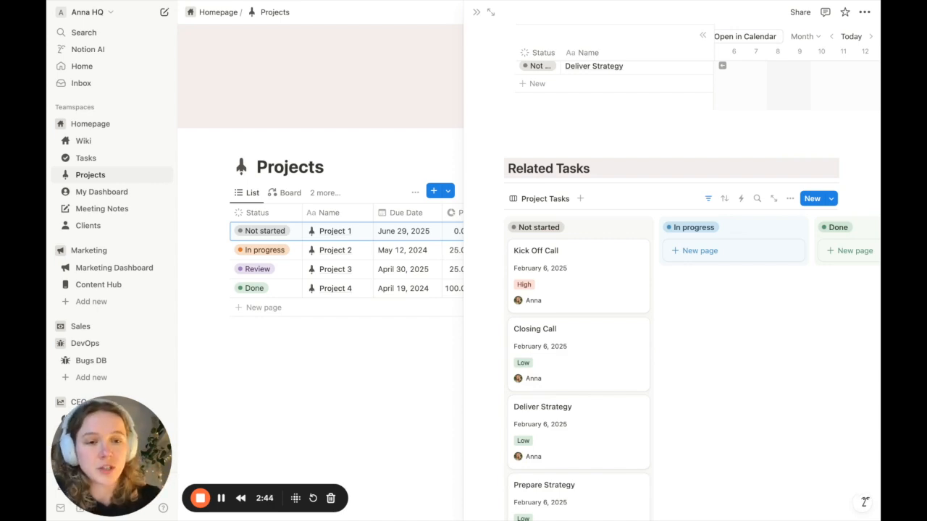
pyautogui.scroll(4, 652, 290)
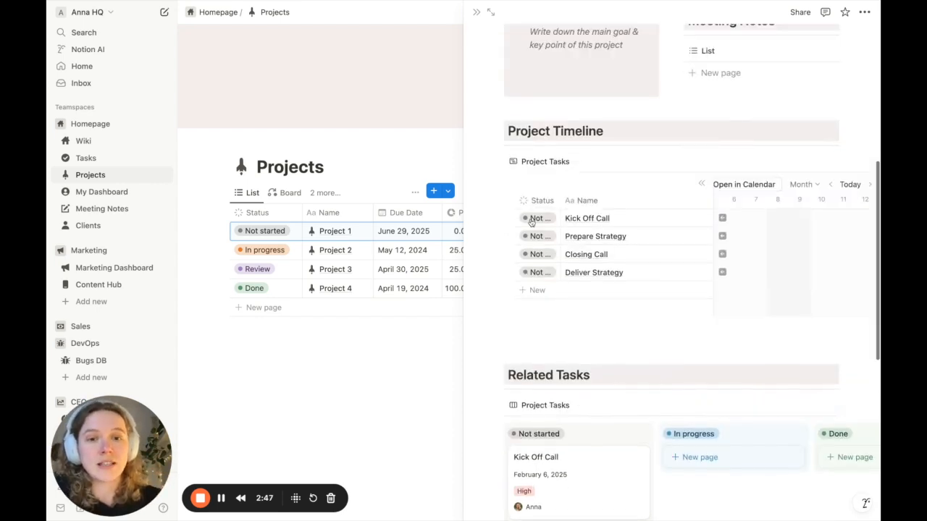
# - Hide the sidebar and bring the Progress column of the Projects list into view beside the Project 1 page
pyautogui.hscroll(3, 381, 272)
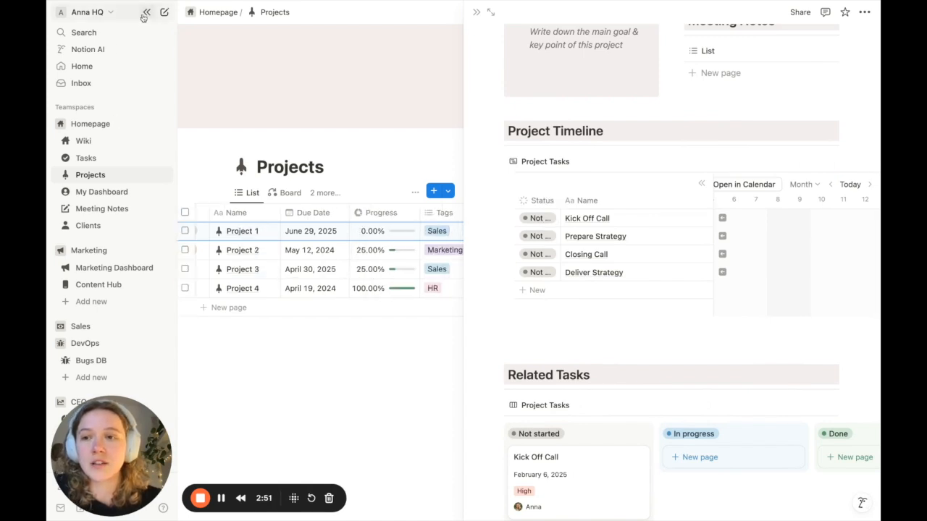
pyautogui.click(145, 14)
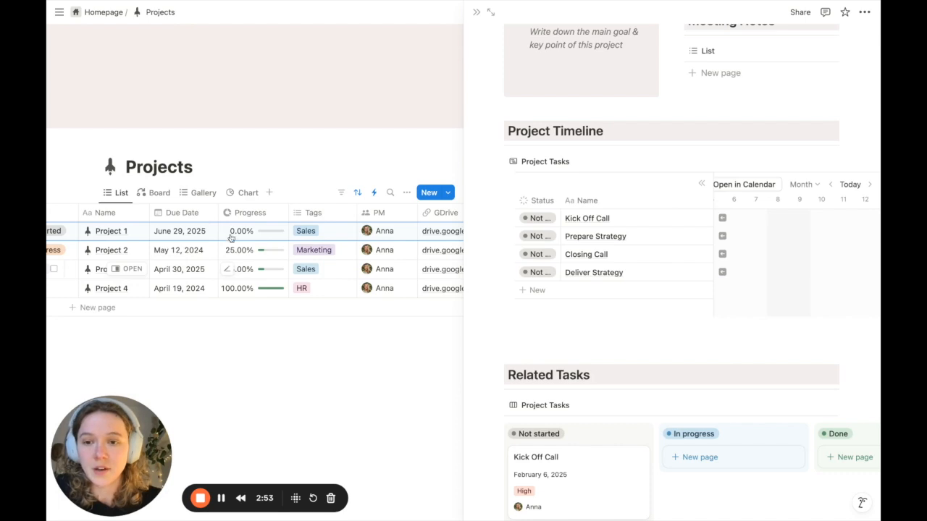
pyautogui.hscroll(-1, 235, 236)
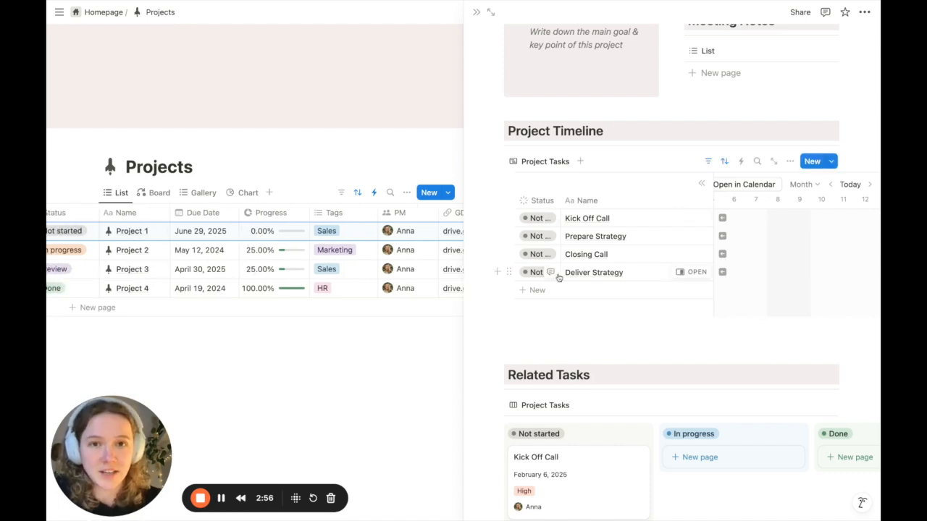
# - Set the Kick Off Call task in Project 1's timeline to In progress, and finally to Done
pyautogui.click(529, 219)
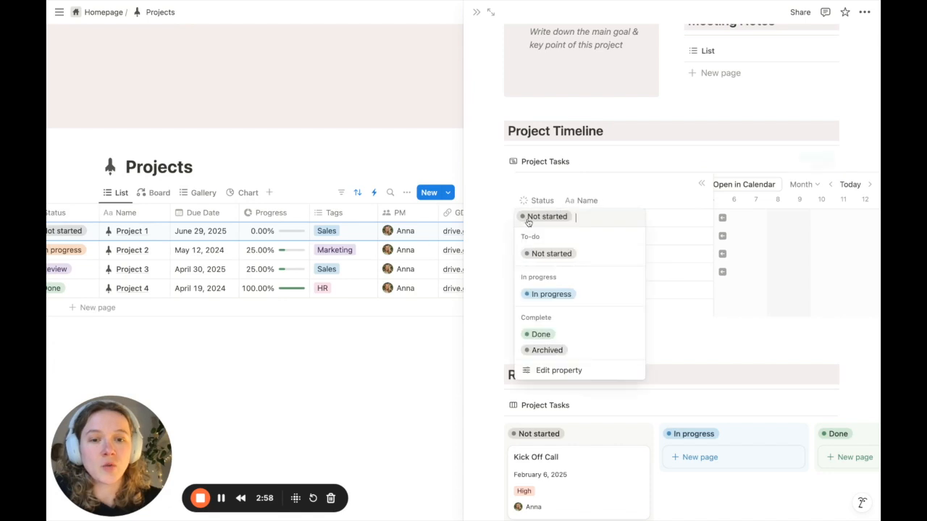
pyautogui.click(547, 298)
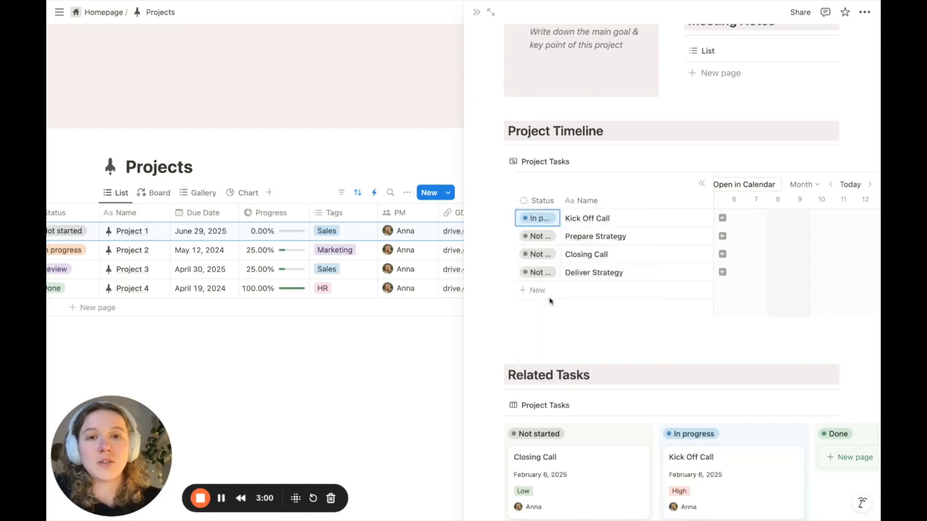
pyautogui.click(533, 218)
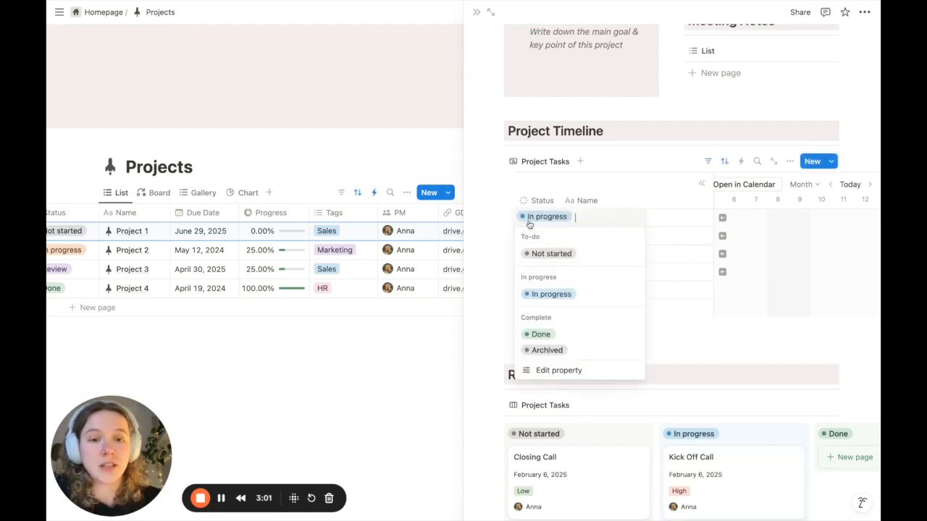
pyautogui.click(552, 335)
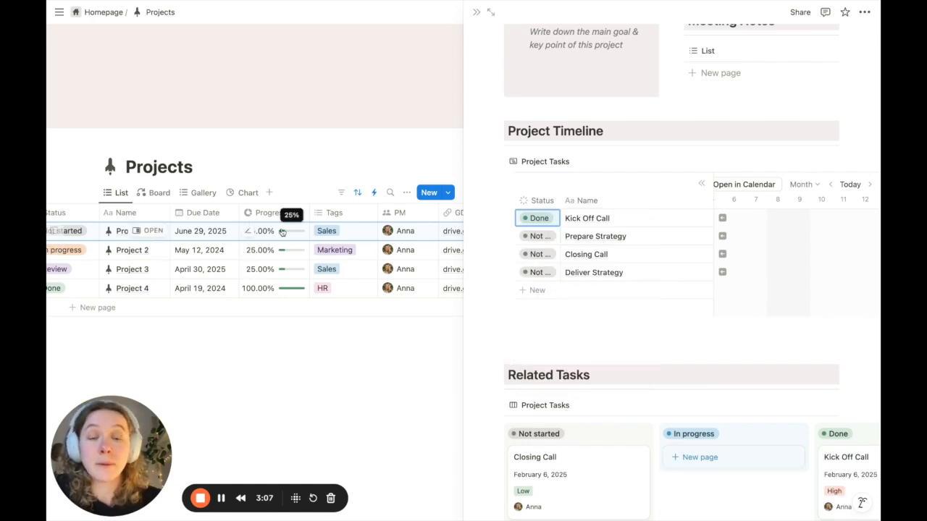
# - Move the Closing Call card to Done on the Related Tasks board, and return both it and Kick Off Call to Not started
pyautogui.scroll(-5, 654, 459)
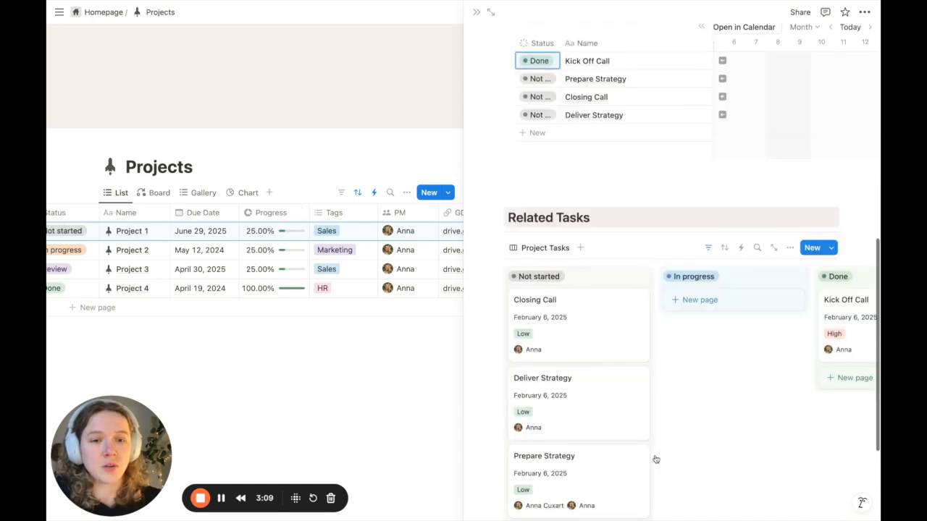
pyautogui.moveTo(600, 344); pyautogui.dragTo(860, 354)
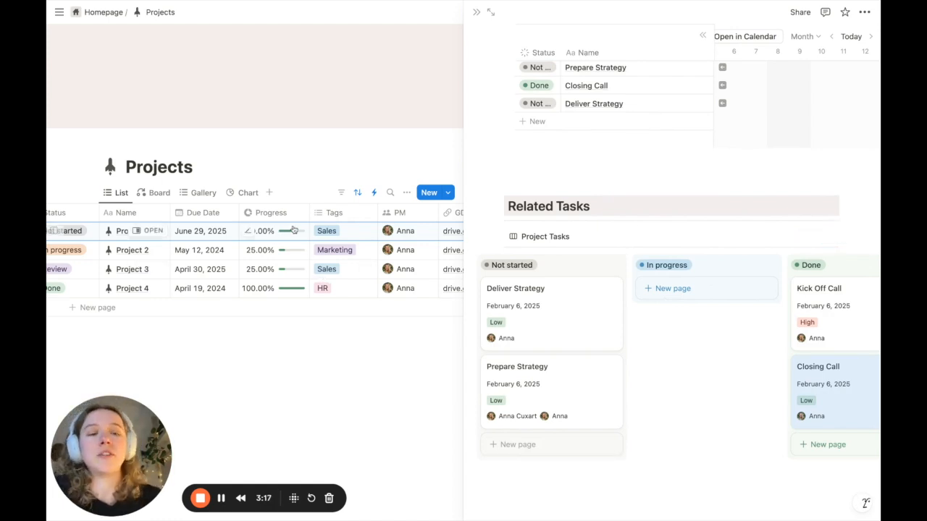
pyautogui.moveTo(842, 304); pyautogui.dragTo(532, 360)
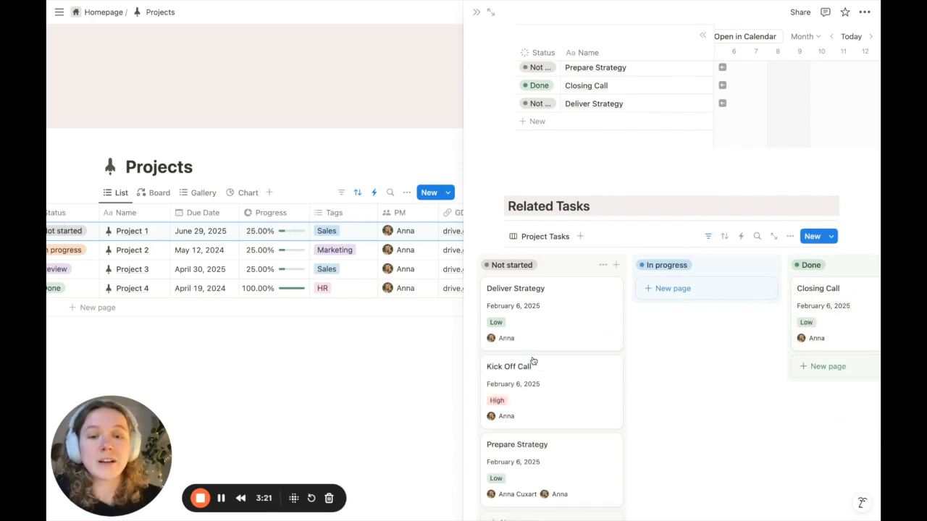
pyautogui.moveTo(837, 338); pyautogui.dragTo(590, 353)
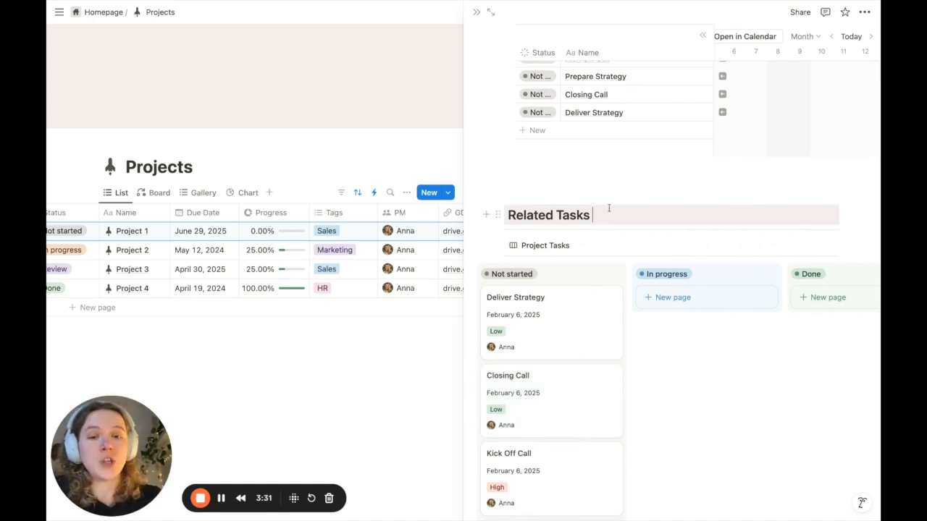
pyautogui.hscroll(-1, 596, 282)
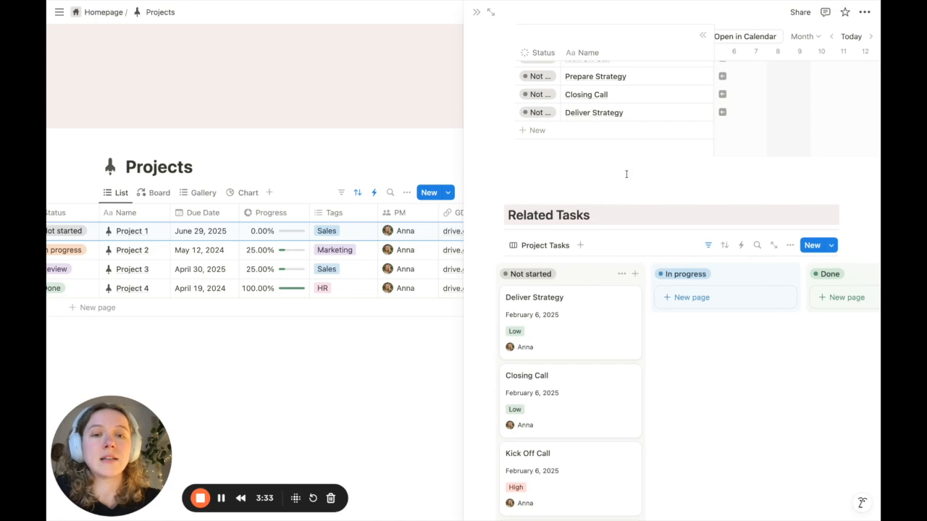
# - Examine the Project 1 page from its properties and description through meeting notes and timeline to the related tasks board
pyautogui.scroll(5, 625, 174)
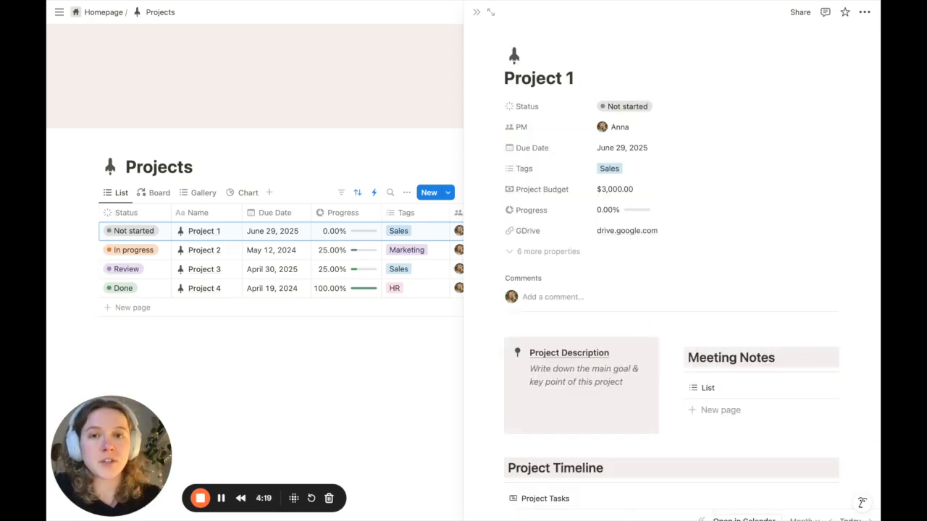
pyautogui.scroll(-3, 679, 276)
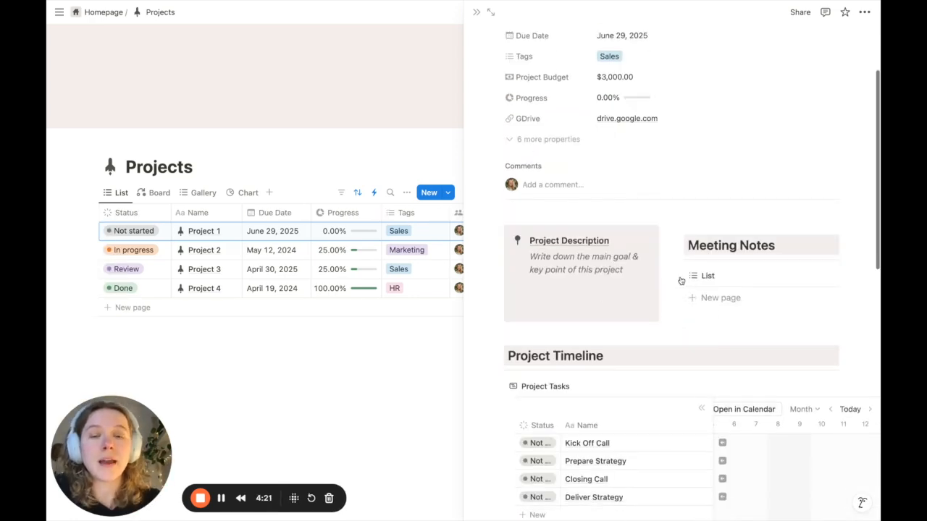
pyautogui.scroll(-1, 679, 276)
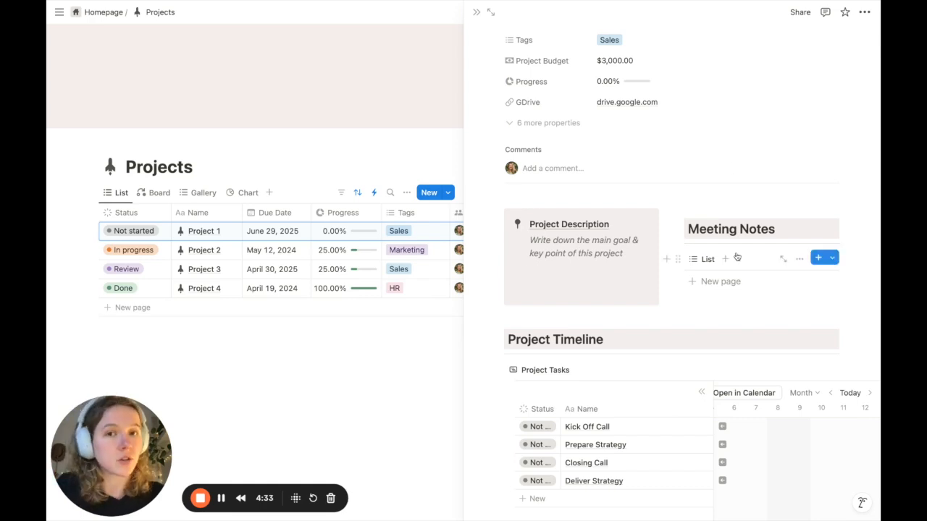
pyautogui.scroll(-3, 737, 257)
pyautogui.scroll(-4, 689, 234)
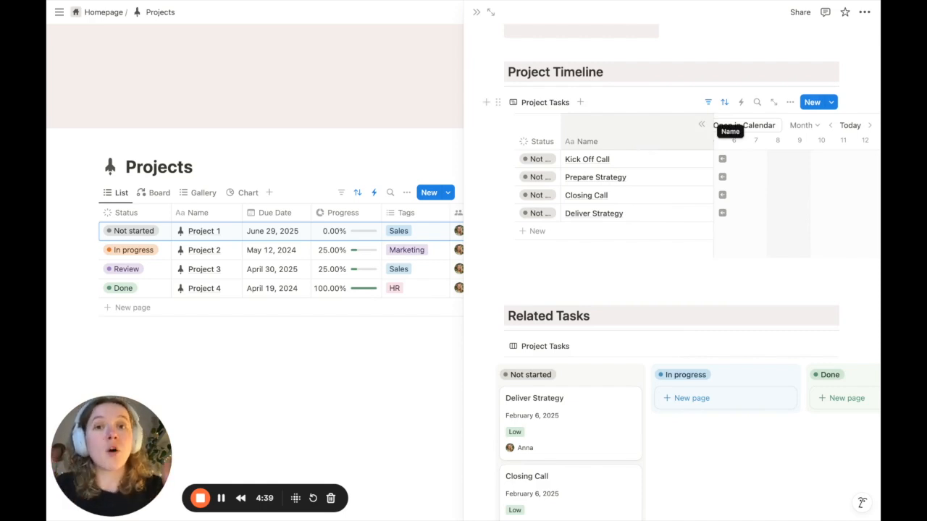
pyautogui.scroll(2, 682, 272)
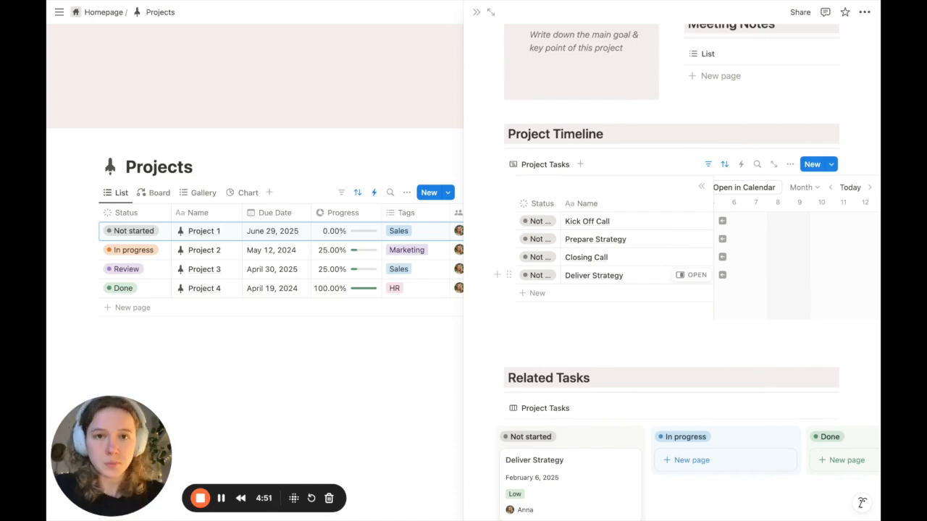
pyautogui.scroll(5, 554, 161)
pyautogui.scroll(3, 555, 161)
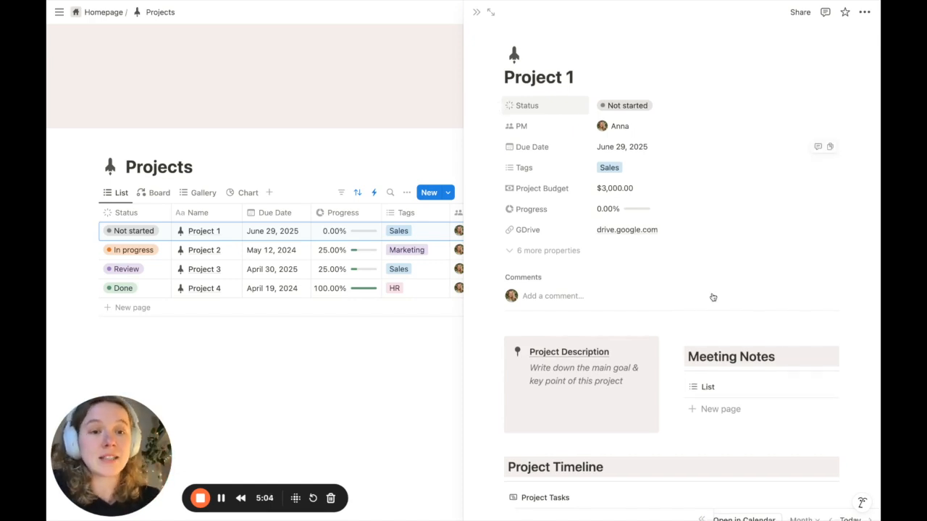
pyautogui.scroll(-5, 712, 296)
pyautogui.moveTo(637, 231)
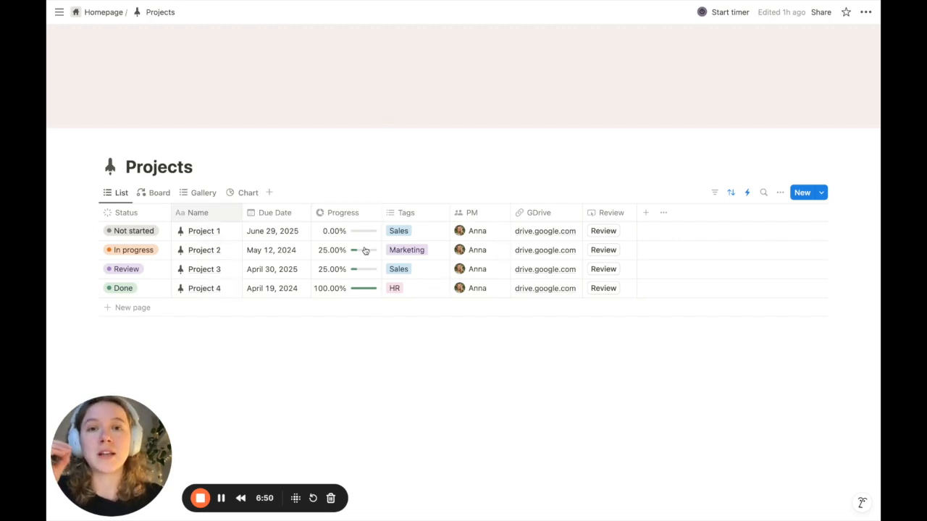
# - Open the New Project automation of the Projects database and review its Page added trigger and its task-creating actions
pyautogui.moveTo(365, 250)
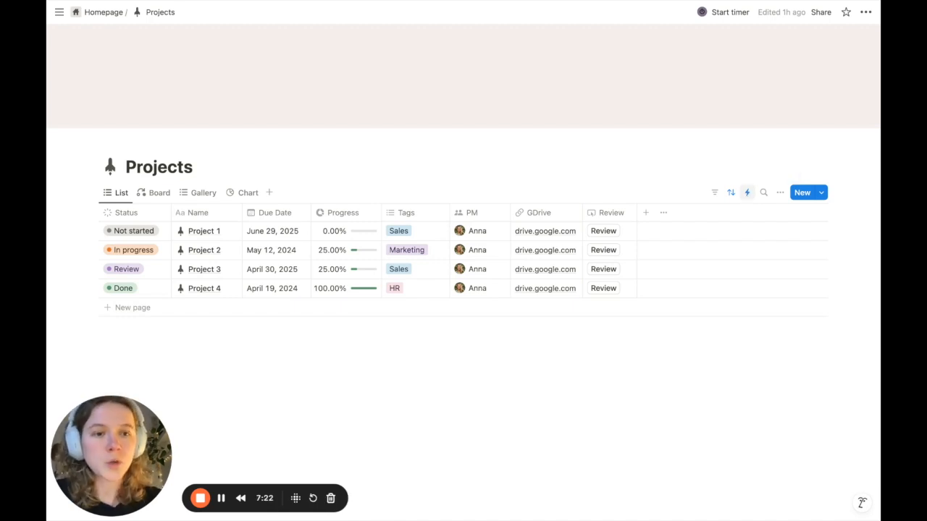
pyautogui.click(746, 192)
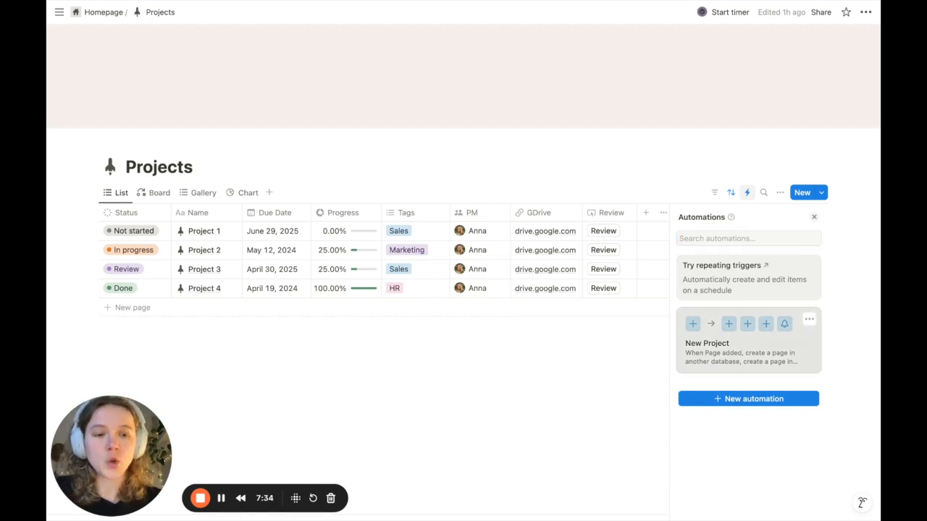
pyautogui.click(746, 344)
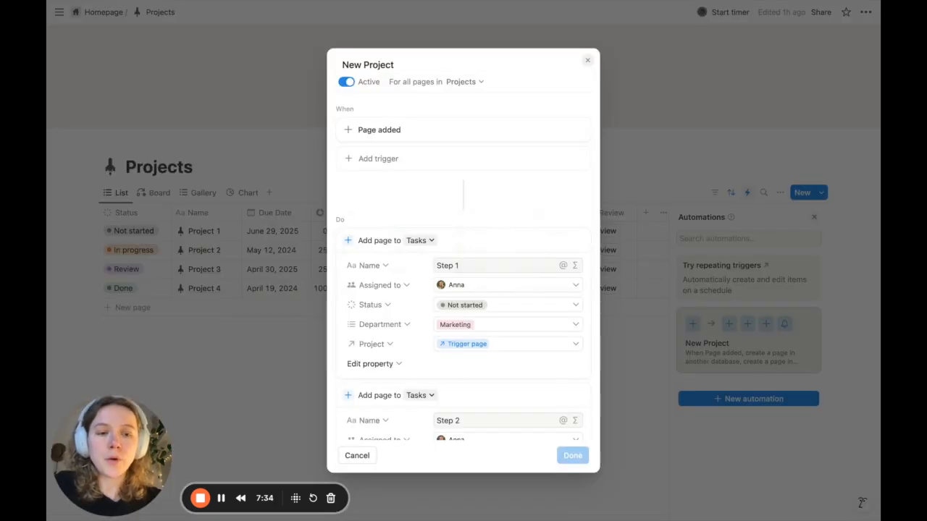
pyautogui.scroll(-3, 451, 172)
pyautogui.scroll(3, 451, 172)
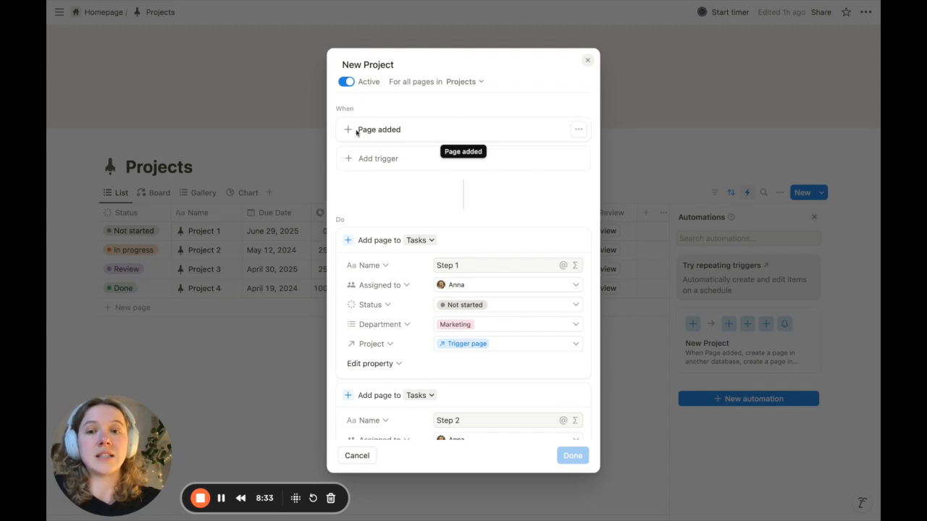
pyautogui.moveTo(357, 128); pyautogui.dragTo(405, 128)
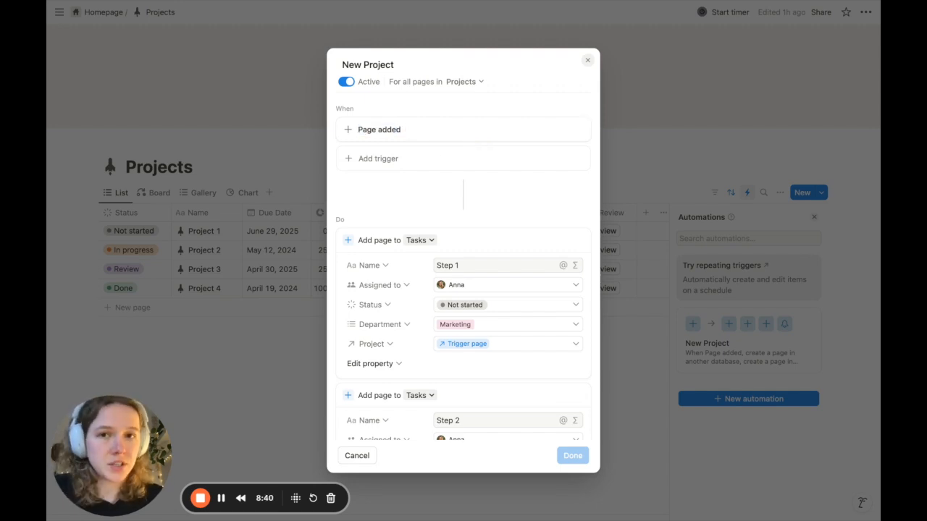
# - Look through the triggers that can be added to the New Project automation, and review its task-creating actions
pyautogui.click(391, 160)
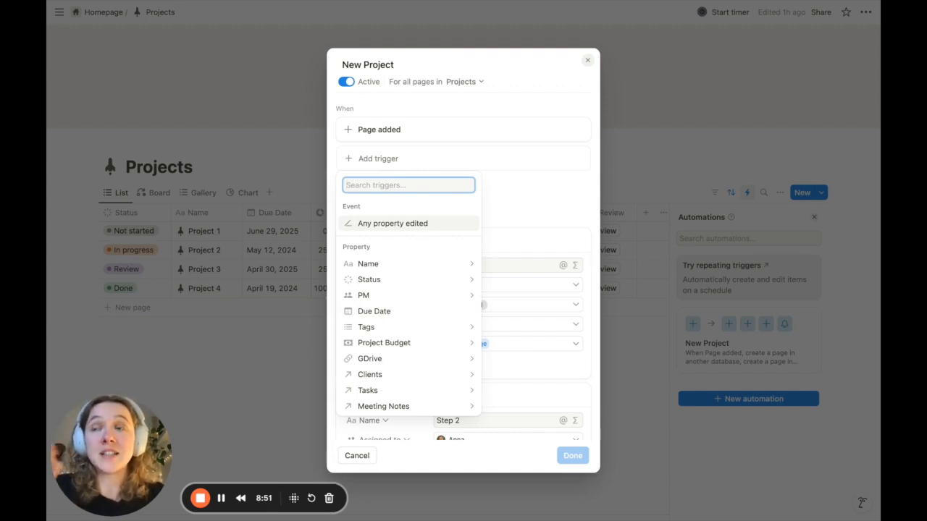
pyautogui.click(472, 99)
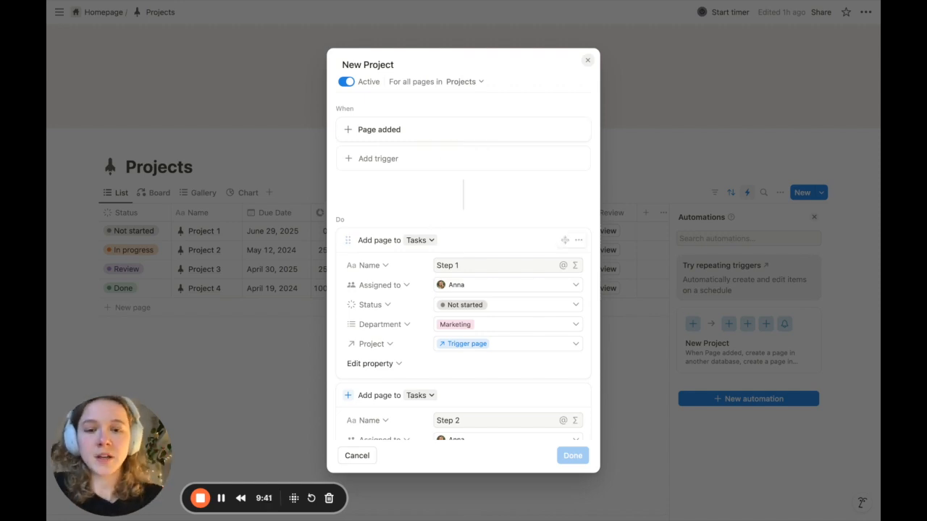
pyautogui.scroll(-3, 469, 265)
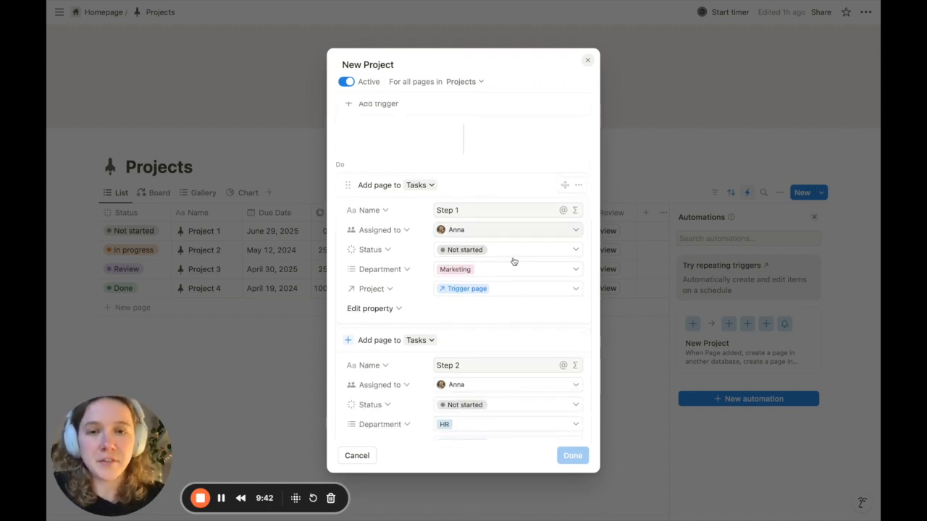
pyautogui.scroll(2, 512, 257)
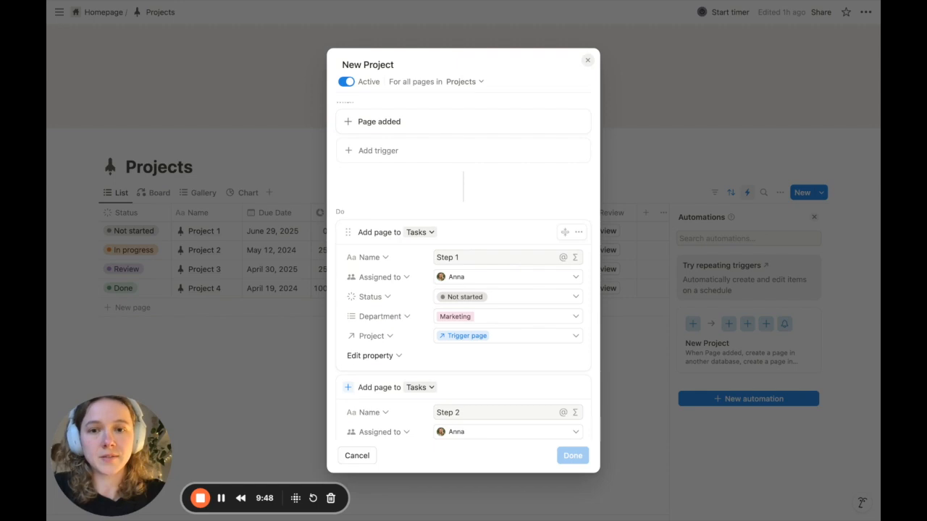
# - Name the automation's first task Kick Of Call and its second task Prepare the strategy
pyautogui.click(447, 257)
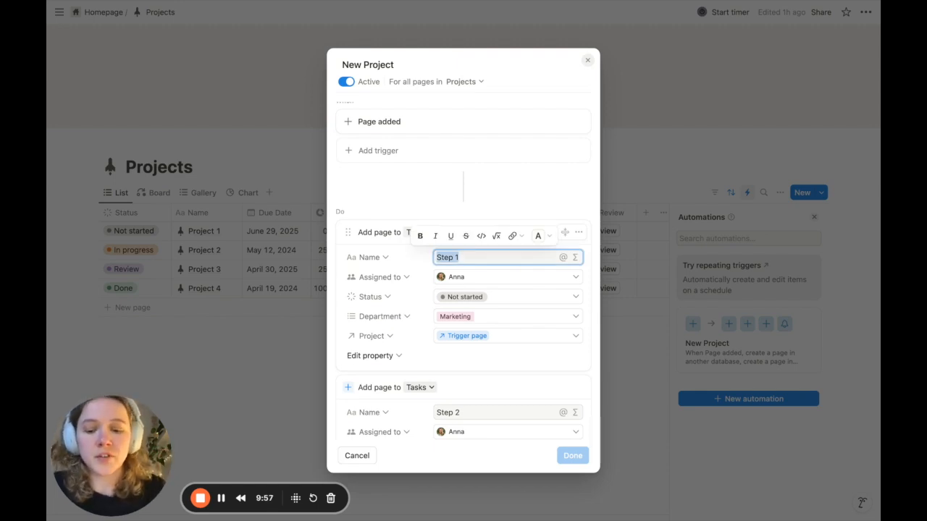
pyautogui.write('Kick')
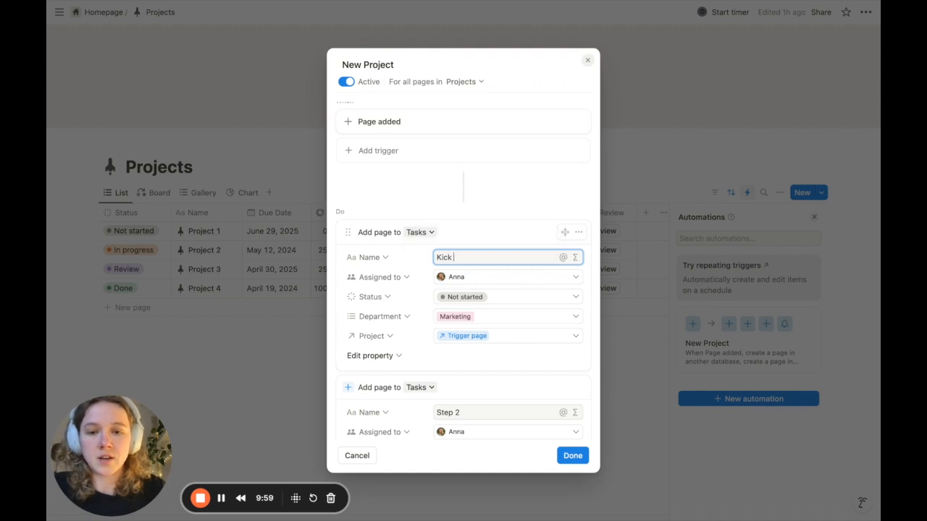
pyautogui.write(' Of Call')
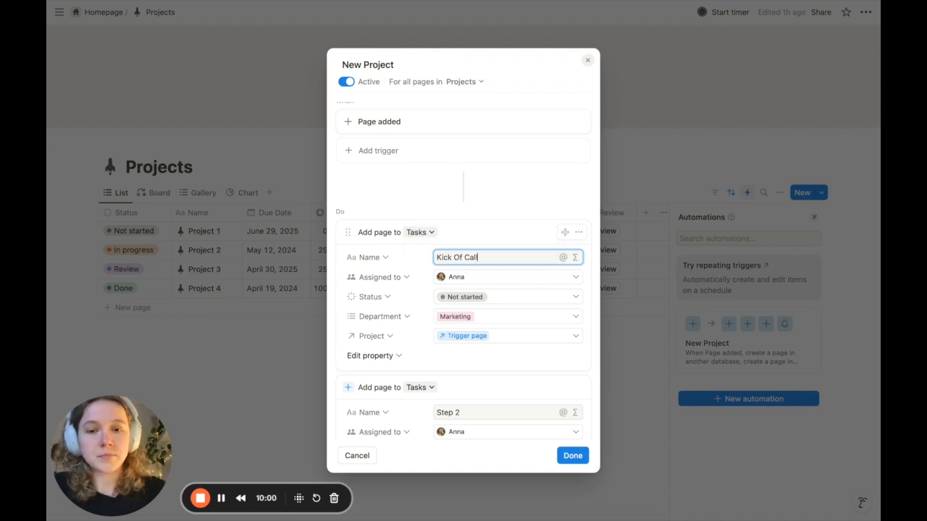
pyautogui.scroll(-2, 463, 271)
pyautogui.click(489, 347)
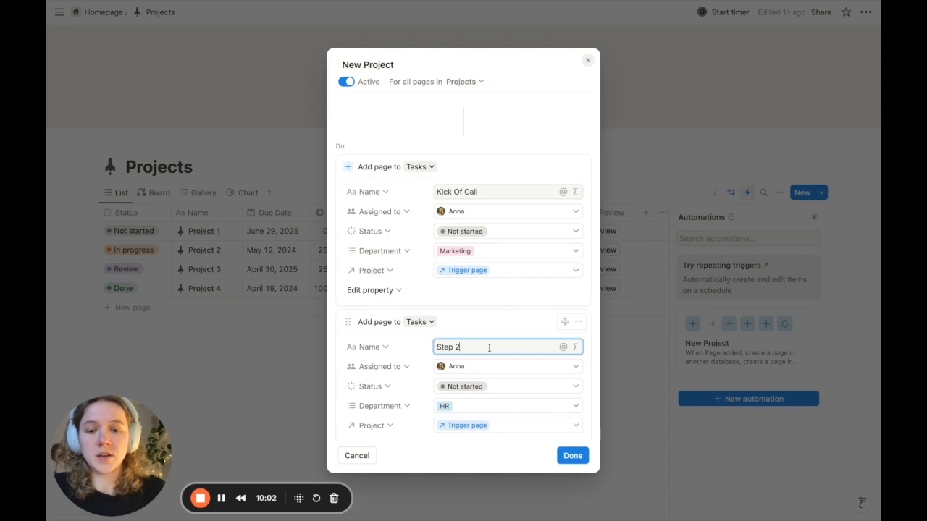
pyautogui.write('Prepare ')
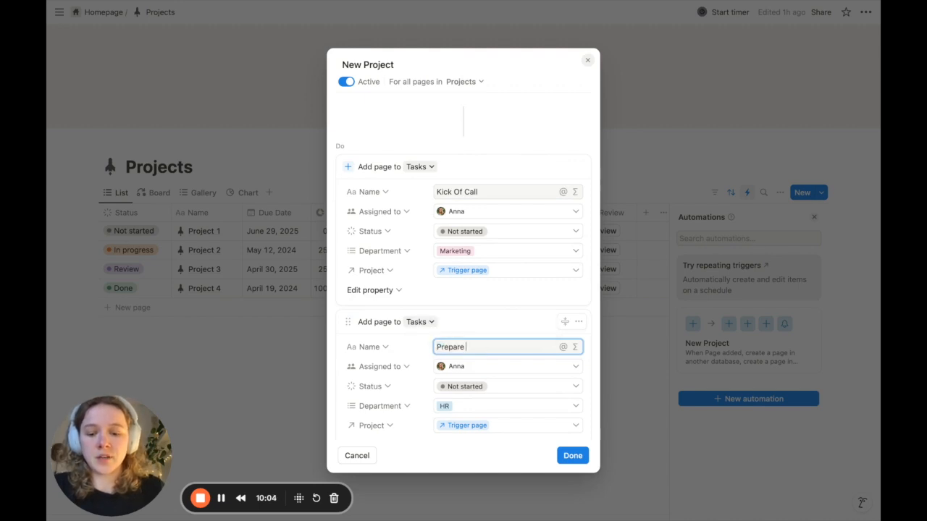
pyautogui.write('the strategy')
# - Name the automation's third task Deliver the strategy, and name the duplicated task action below it Close Call
pyautogui.scroll(-3, 480, 357)
pyautogui.click(479, 360)
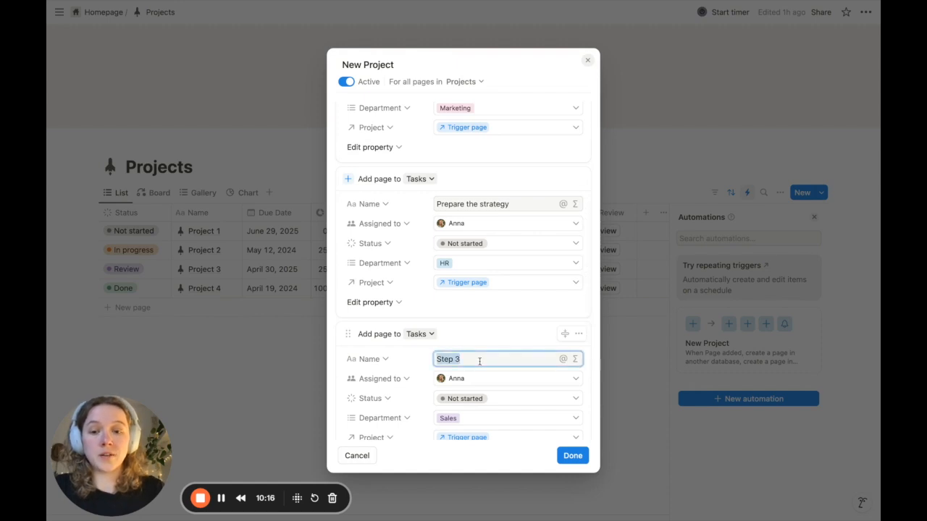
pyautogui.write('Deliver the str')
pyautogui.tripleClick(511, 348)
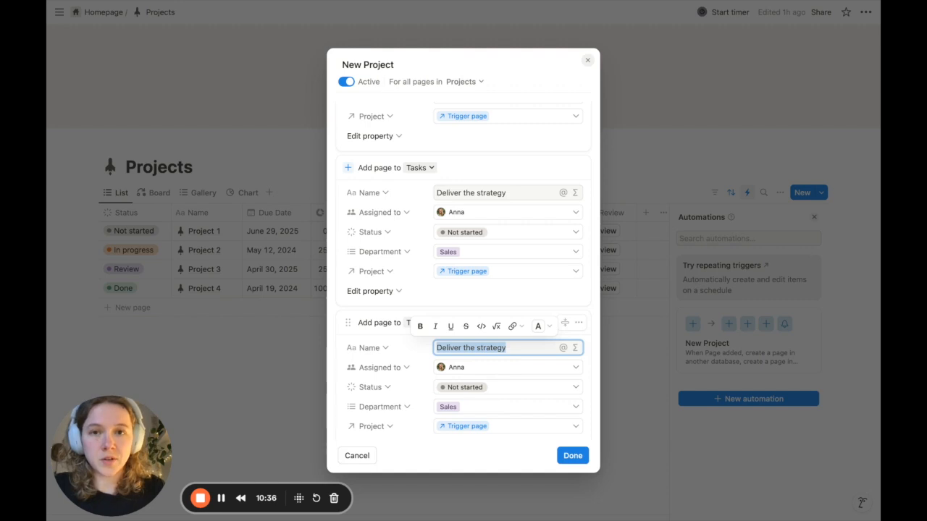
pyautogui.write('Close ')
pyautogui.write('Call')
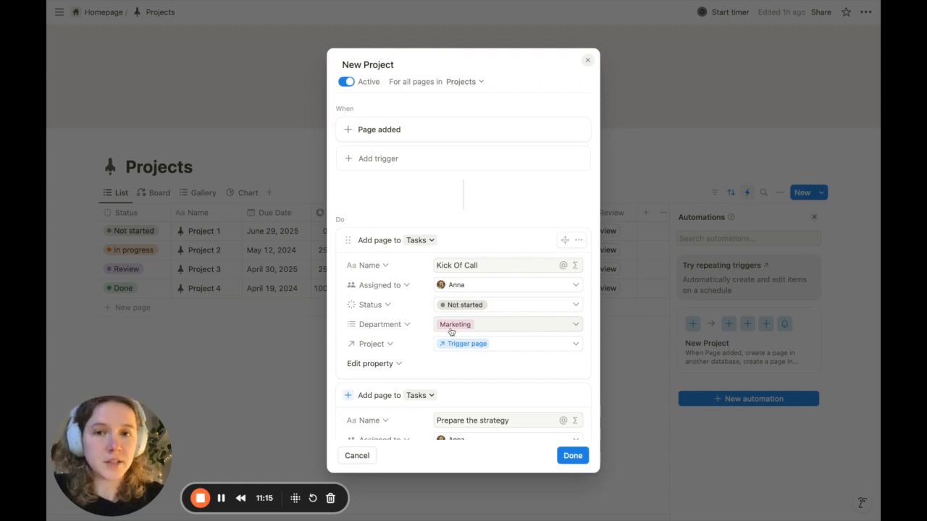
# - Remove the Department property from the automation's task-creating actions
pyautogui.click(355, 326)
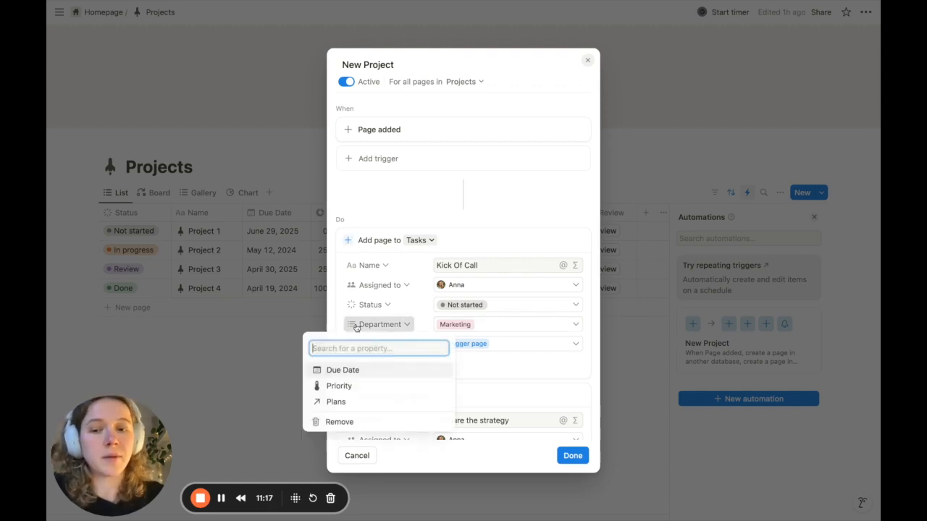
pyautogui.click(350, 420)
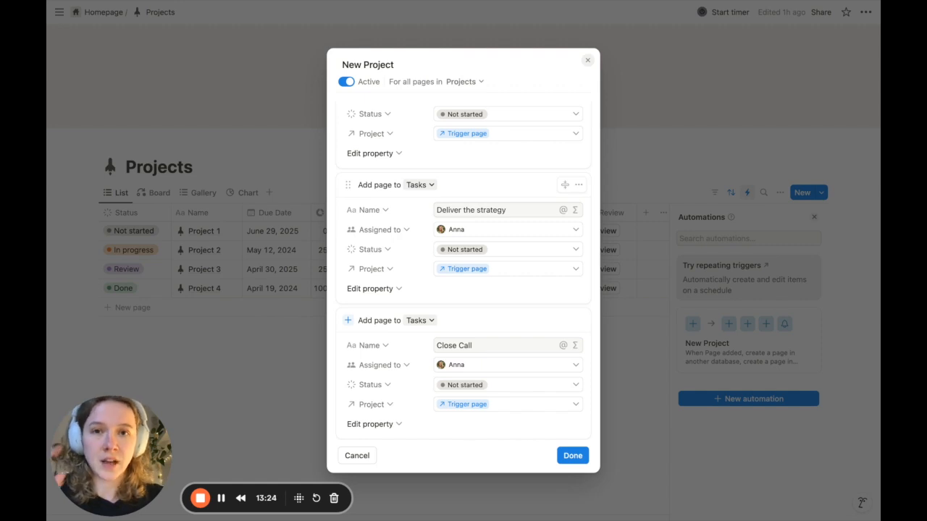
# - Review the task actions and the notification with its message, and save the New Project automation
pyautogui.scroll(-5, 467, 366)
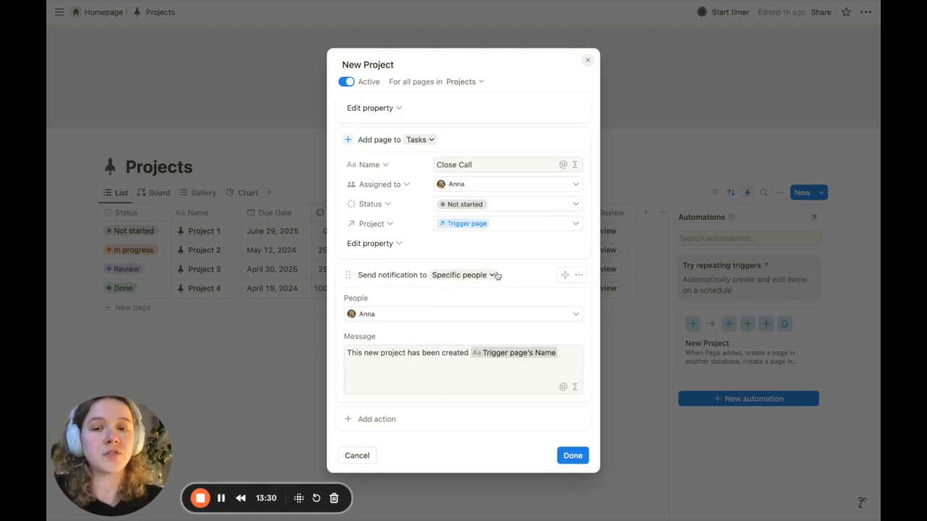
pyautogui.scroll(10, 420, 206)
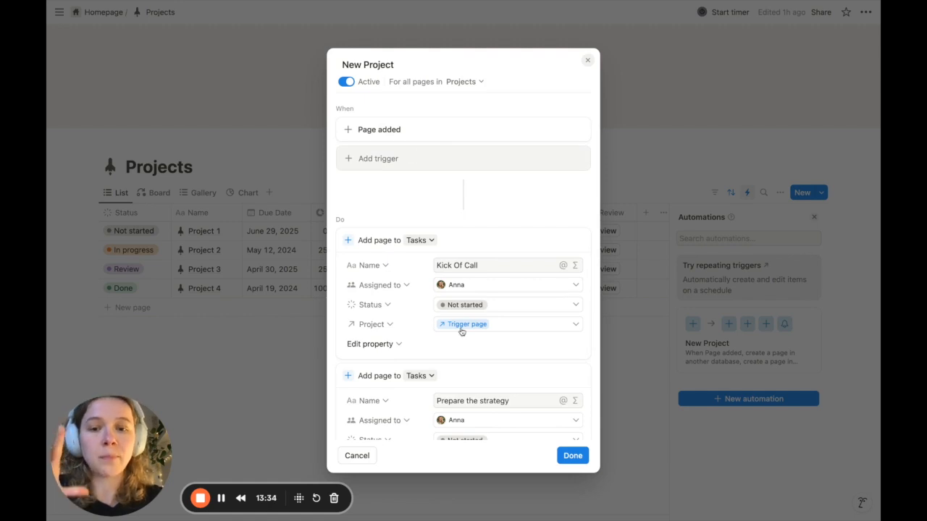
pyautogui.scroll(-10, 462, 330)
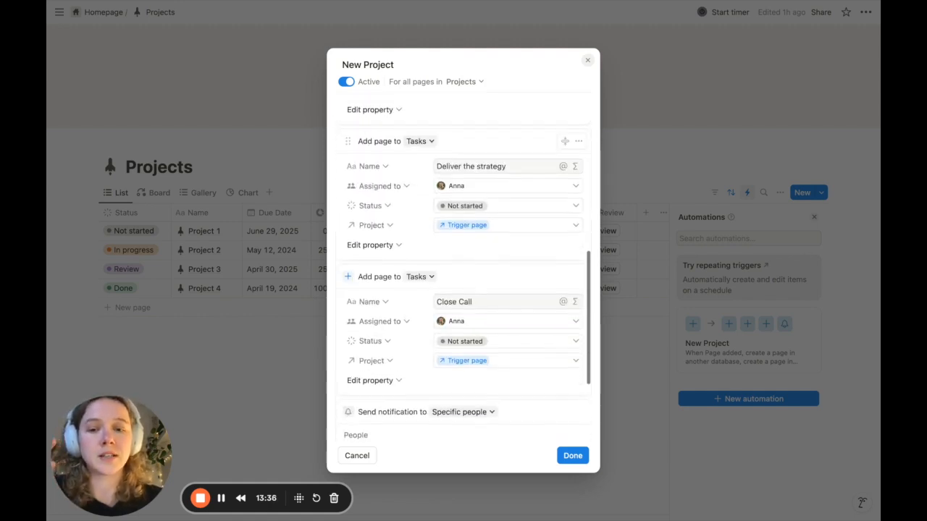
pyautogui.scroll(-4, 472, 277)
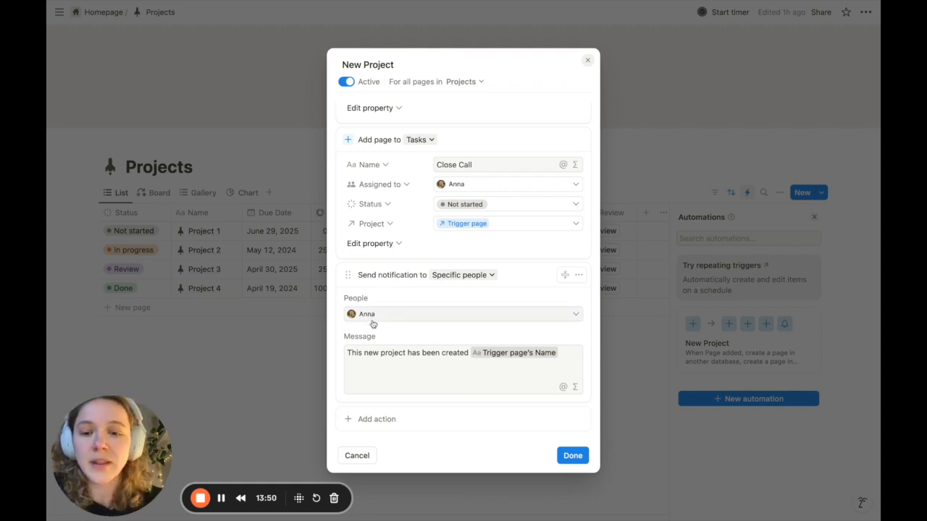
pyautogui.click(384, 357)
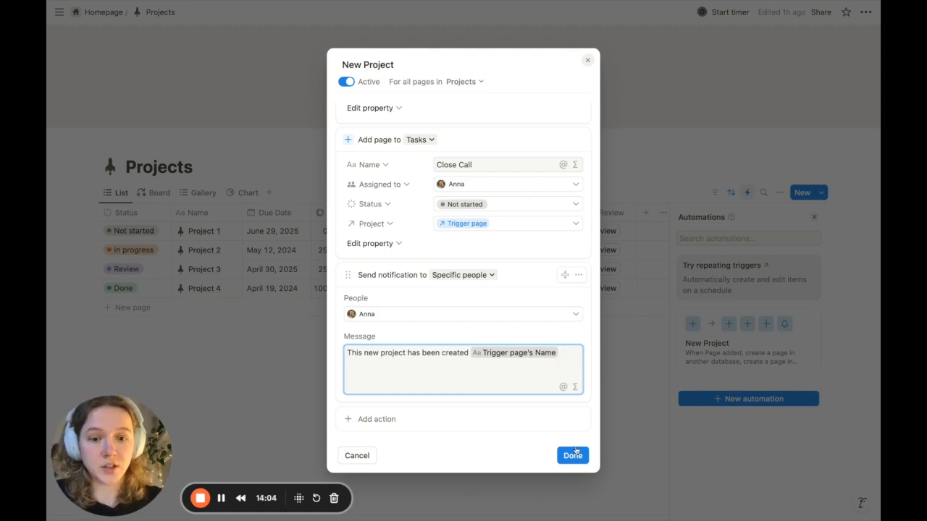
pyautogui.click(573, 456)
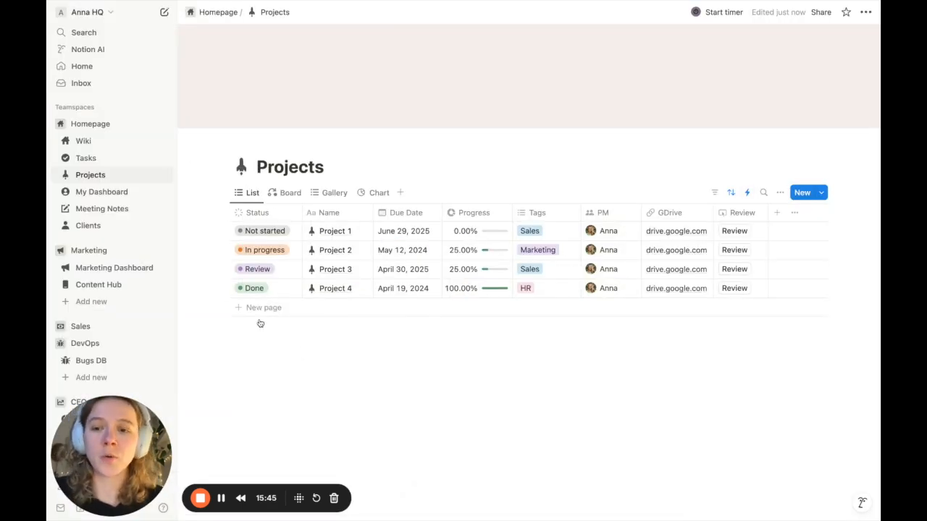
# - Add a new page to the Projects list and open it
pyautogui.click(255, 307)
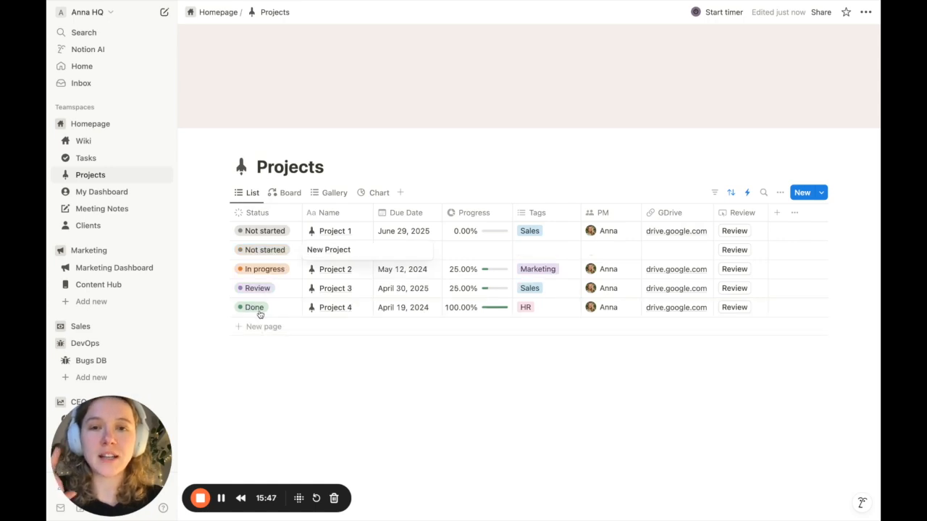
pyautogui.press('Escape')
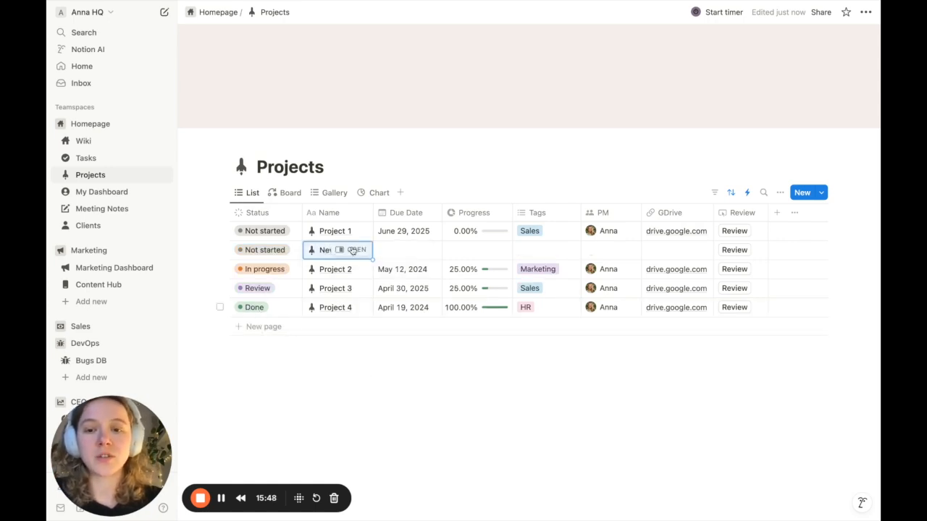
pyautogui.click(354, 250)
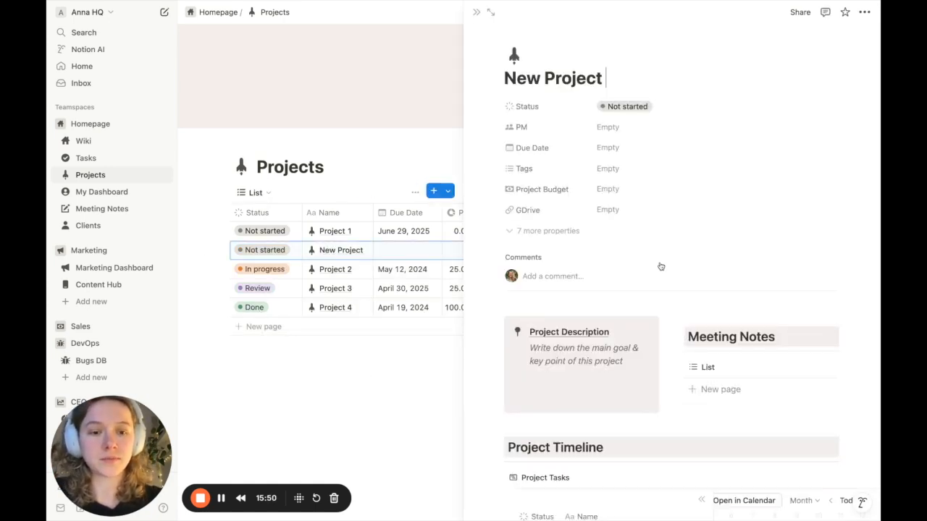
# - Examine the automatically created tasks in the new project's timeline and on its Related Tasks board
pyautogui.scroll(-1, 660, 266)
pyautogui.scroll(-2, 660, 267)
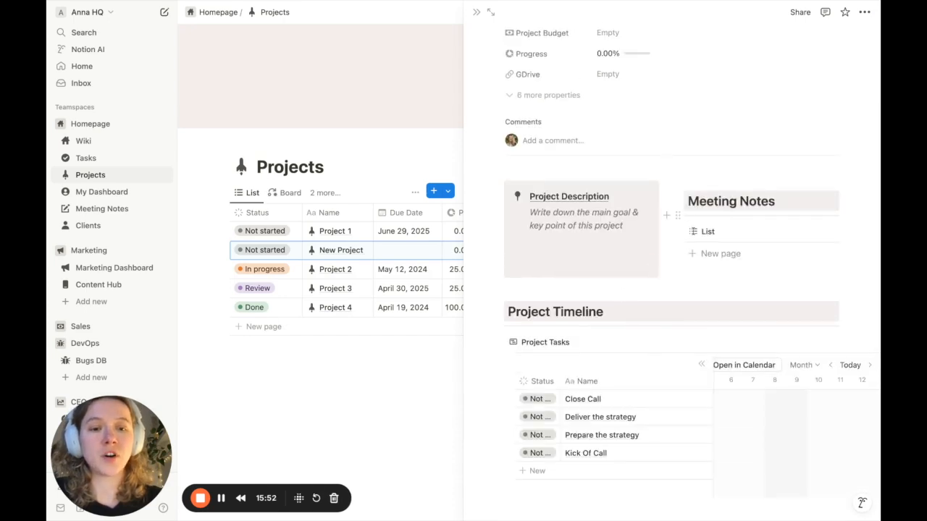
pyautogui.scroll(-1, 651, 231)
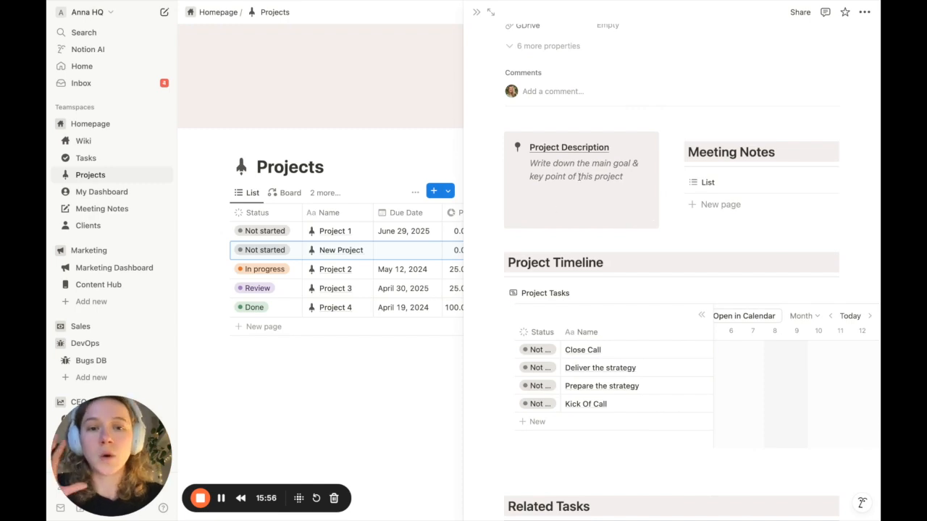
pyautogui.scroll(-1, 718, 168)
pyautogui.scroll(-1, 711, 298)
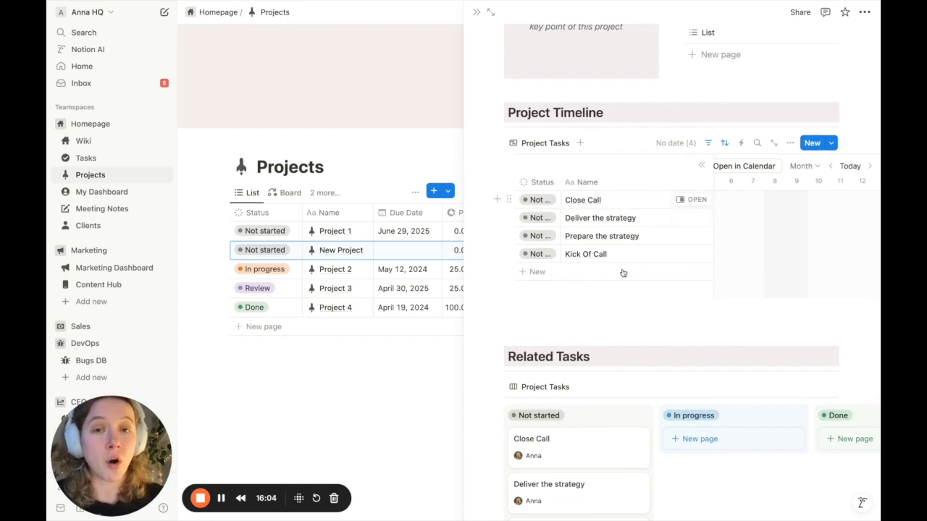
pyautogui.scroll(-2, 626, 278)
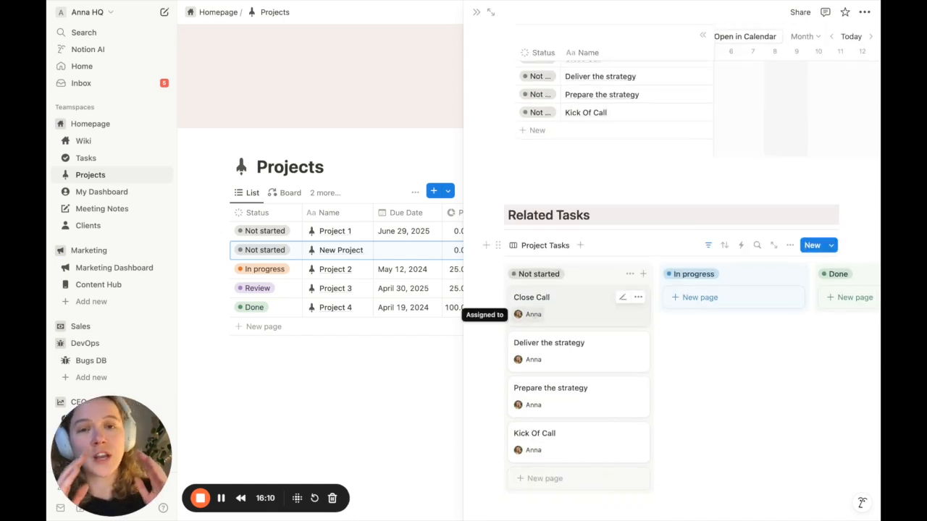
pyautogui.scroll(2, 652, 290)
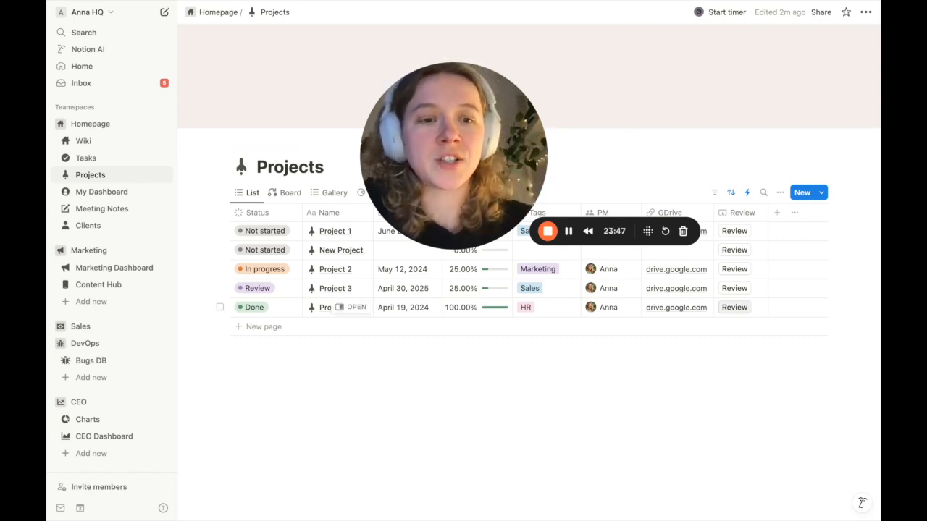
pyautogui.click(735, 269)
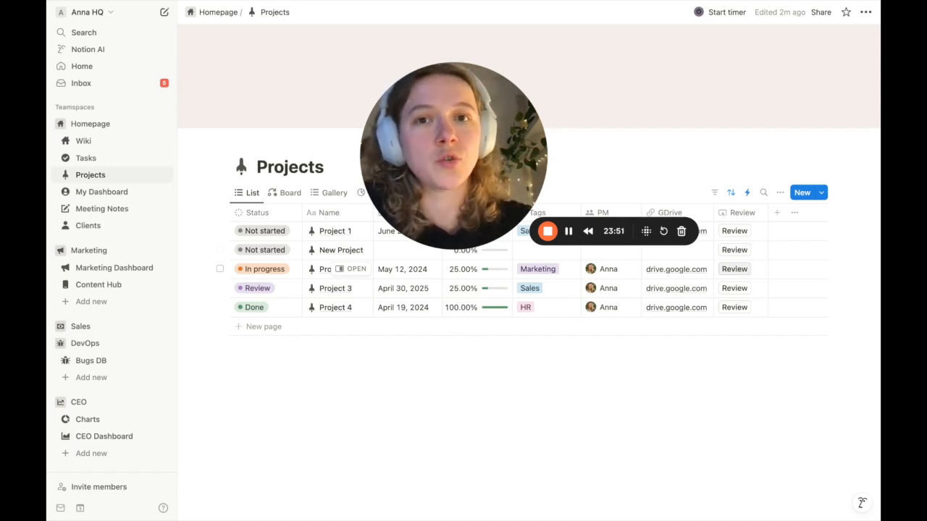